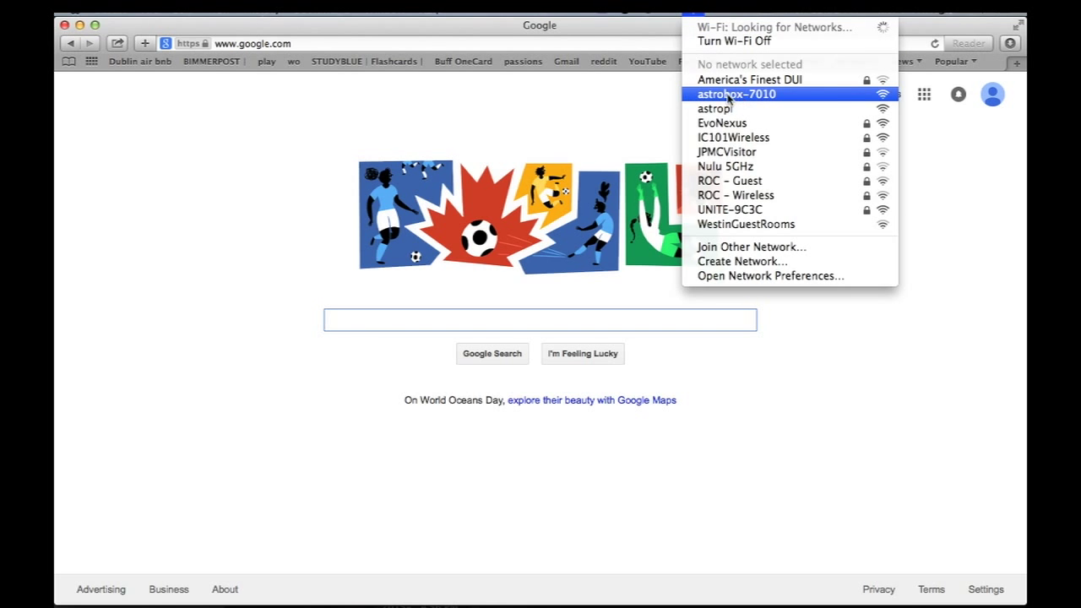
{"action": "left_click", "coordinate": [737, 95]}
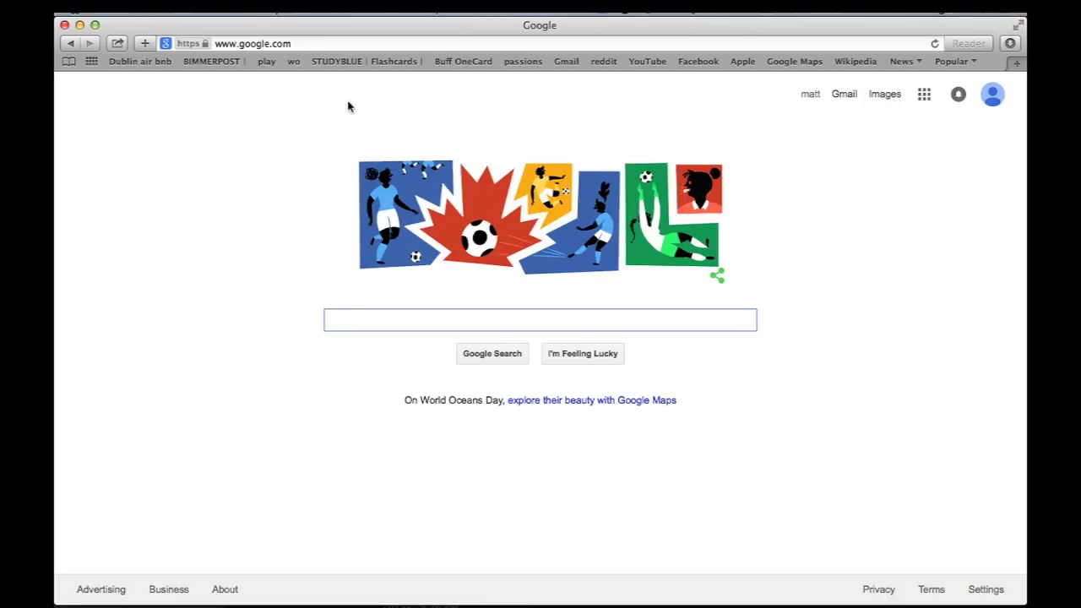
{"action": "left_click", "coordinate": [315, 43]}
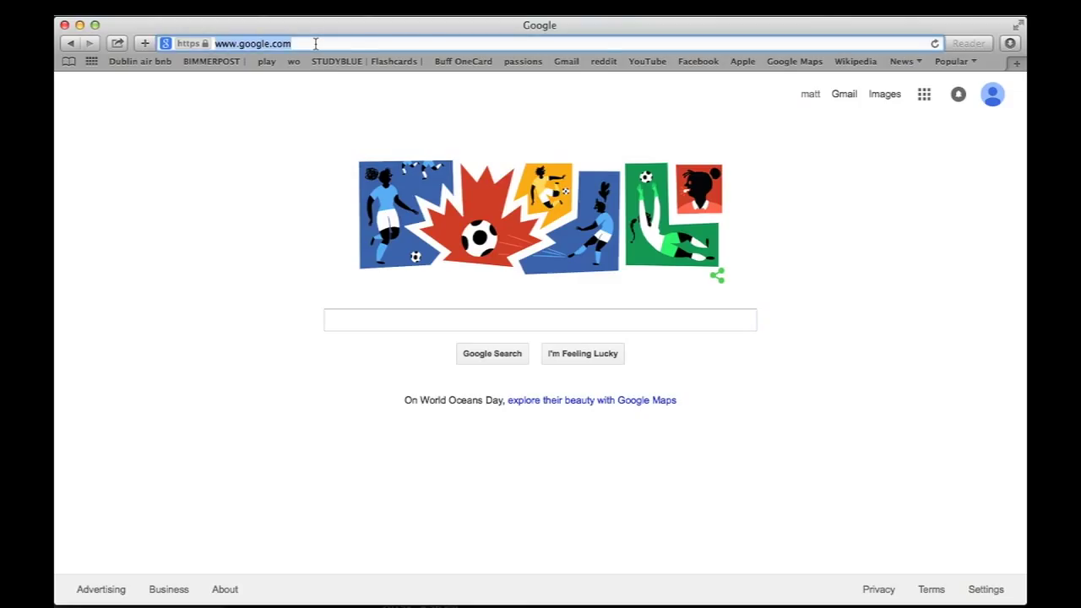
{"action": "type", "text": "http://as"}
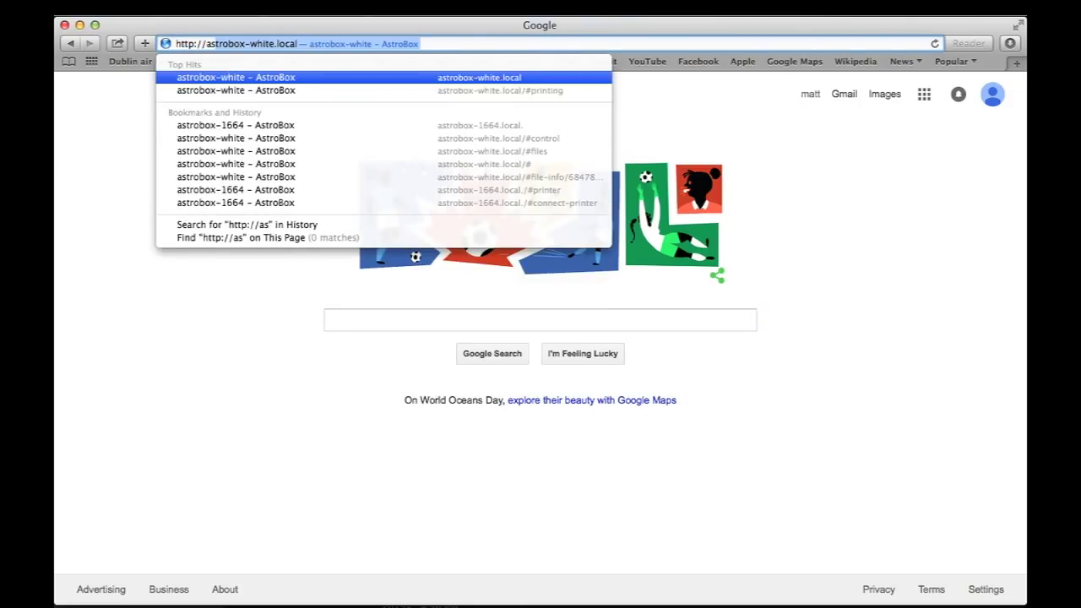
{"action": "type", "text": "trobox"}
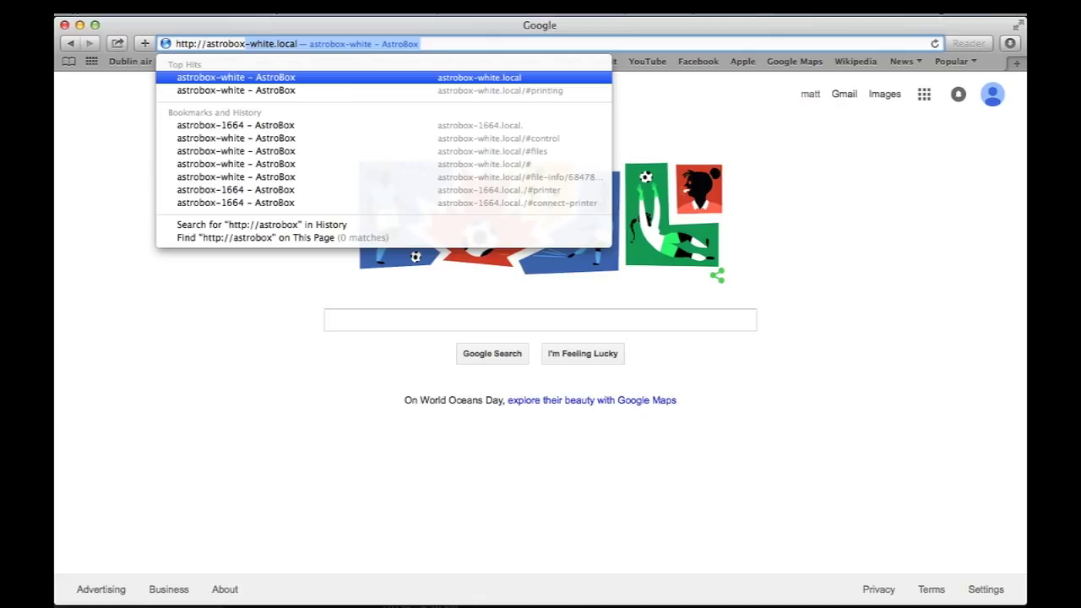
{"action": "type", "text": "-"}
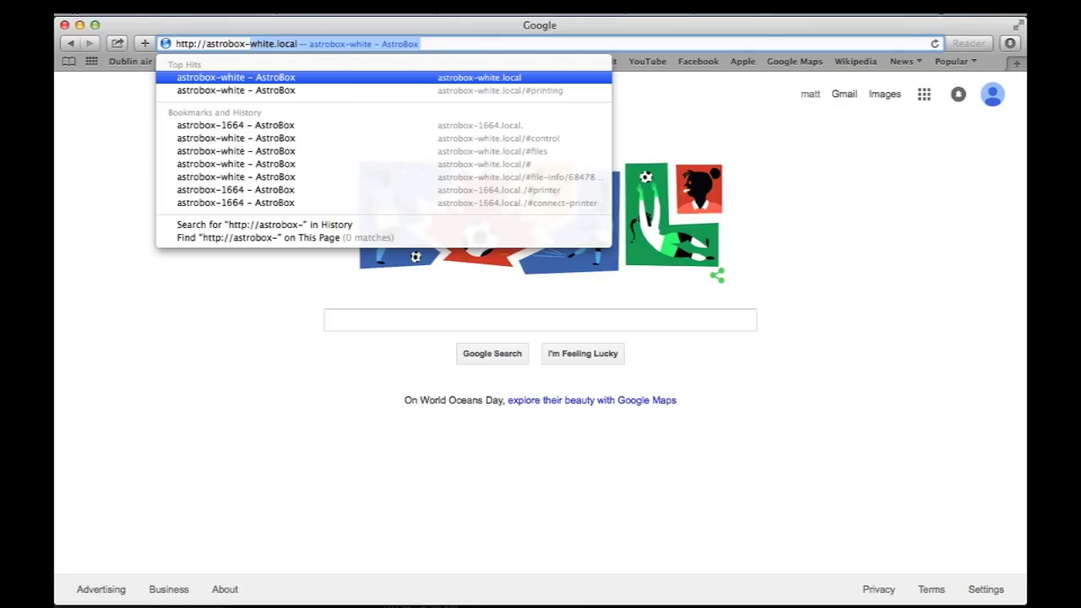
{"action": "left_click", "coordinate": [692, 13]}
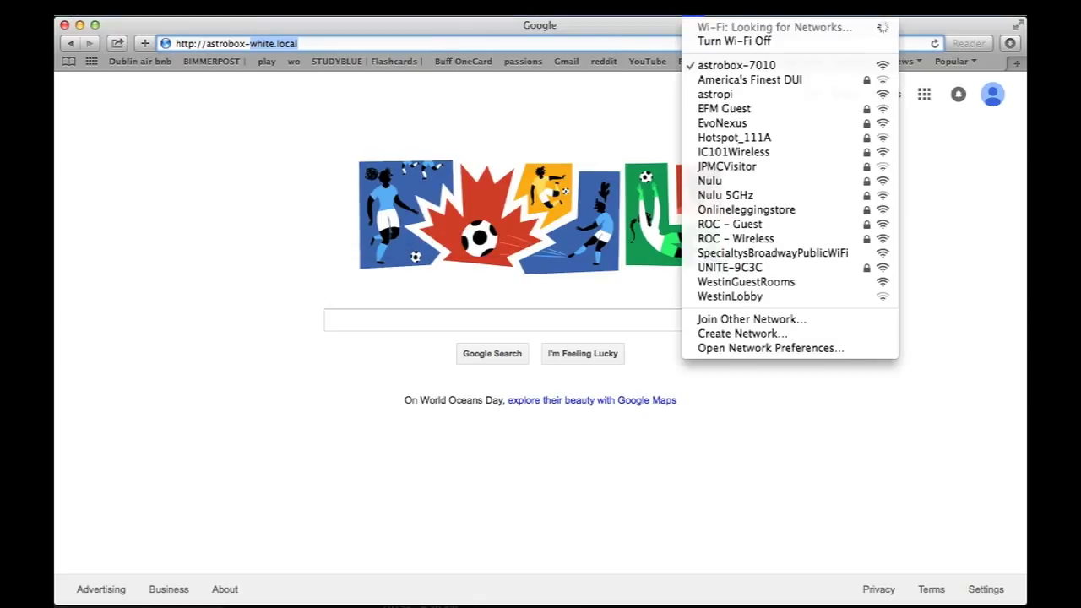
{"action": "left_click", "coordinate": [320, 41]}
{"action": "key", "text": "BackSpace"}
{"action": "type", "text": "7010"}
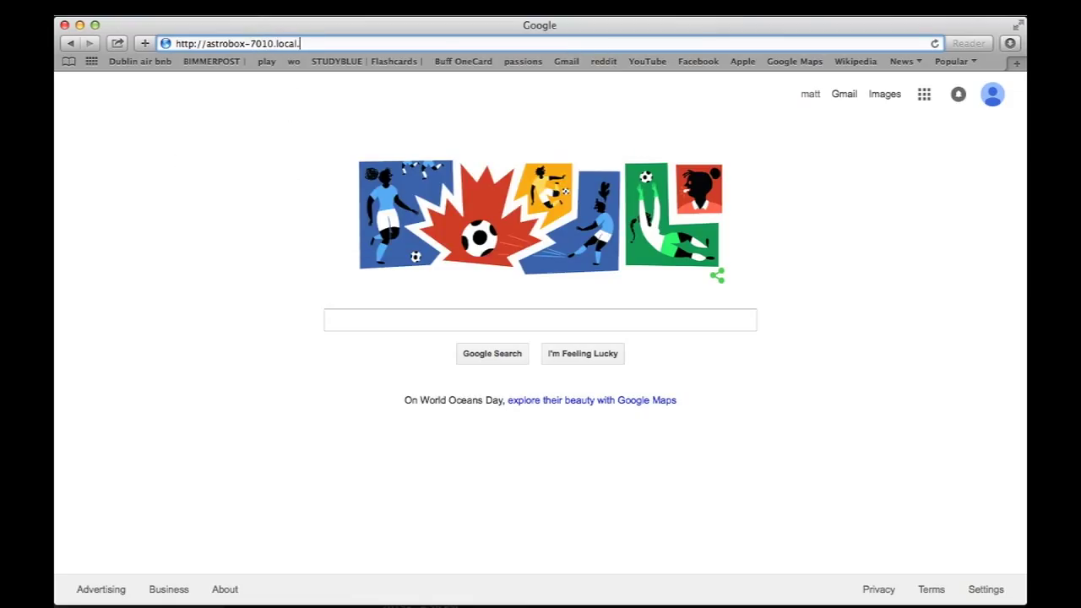
{"action": "key", "text": "Return"}
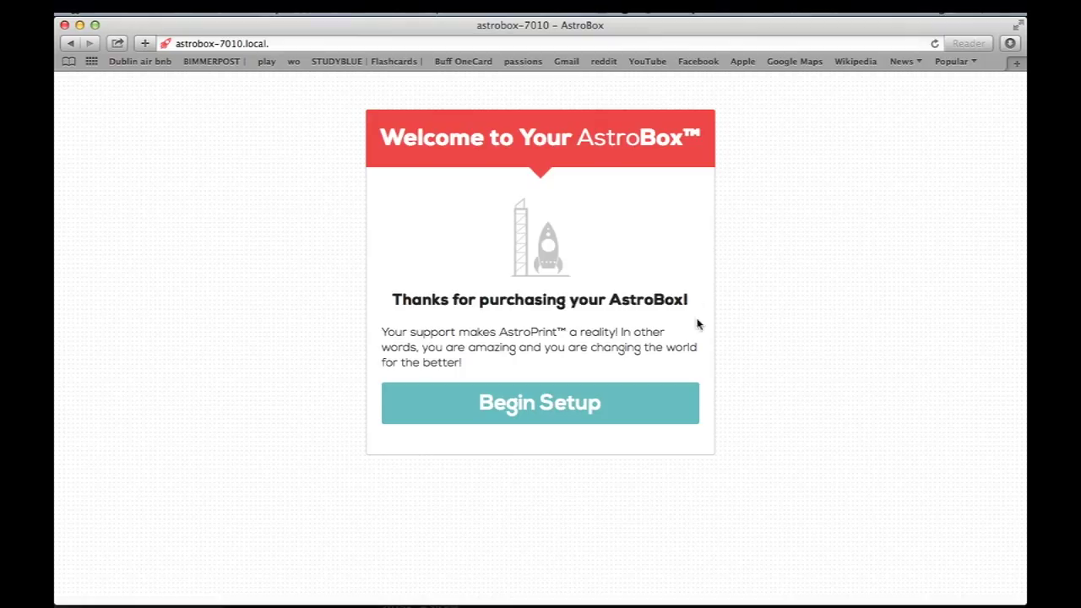
Step: Begin setup, rename the box from astrobox-7010 to MyAstrobox, and continue to Internet Setup
{"action": "left_click", "coordinate": [584, 409]}
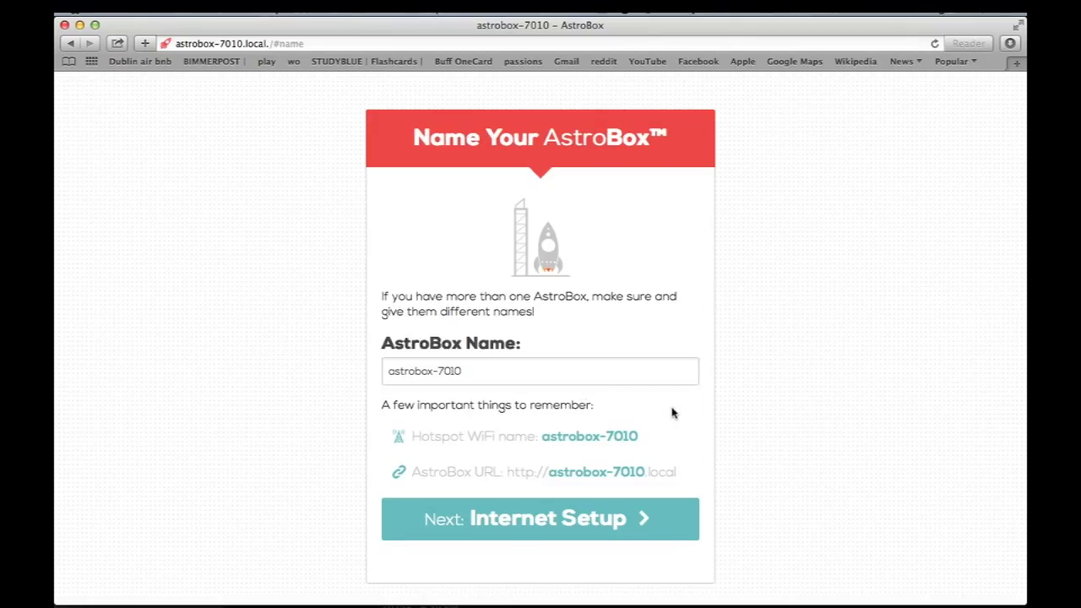
{"action": "scroll", "coordinate": [673, 413], "scroll_direction": "down", "scroll_amount": 1}
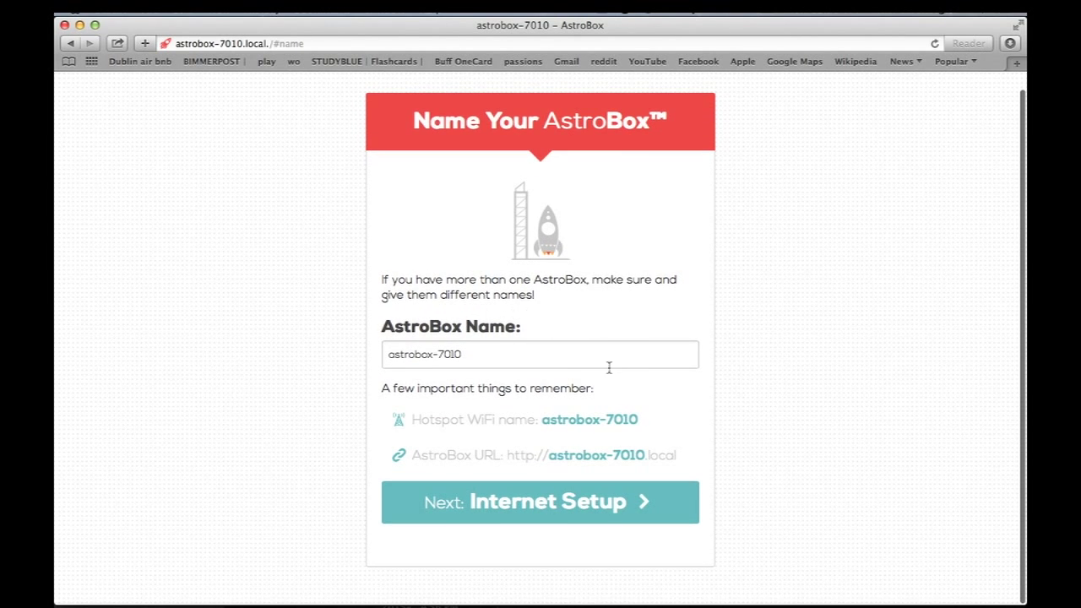
{"action": "left_click", "coordinate": [554, 362]}
{"action": "key", "text": "BackSpace"}
{"action": "key", "text": "BackSpace"}
{"action": "key", "text": "BackSpace"}
{"action": "key", "text": "BackSpace"}
{"action": "key", "text": "BackSpace"}
{"action": "key", "text": "BackSpace"}
{"action": "key", "text": "BackSpace"}
{"action": "key", "text": "BackSpace"}
{"action": "key", "text": "BackSpace"}
{"action": "key", "text": "BackSpace"}
{"action": "key", "text": "BackSpace"}
{"action": "key", "text": "BackSpace"}
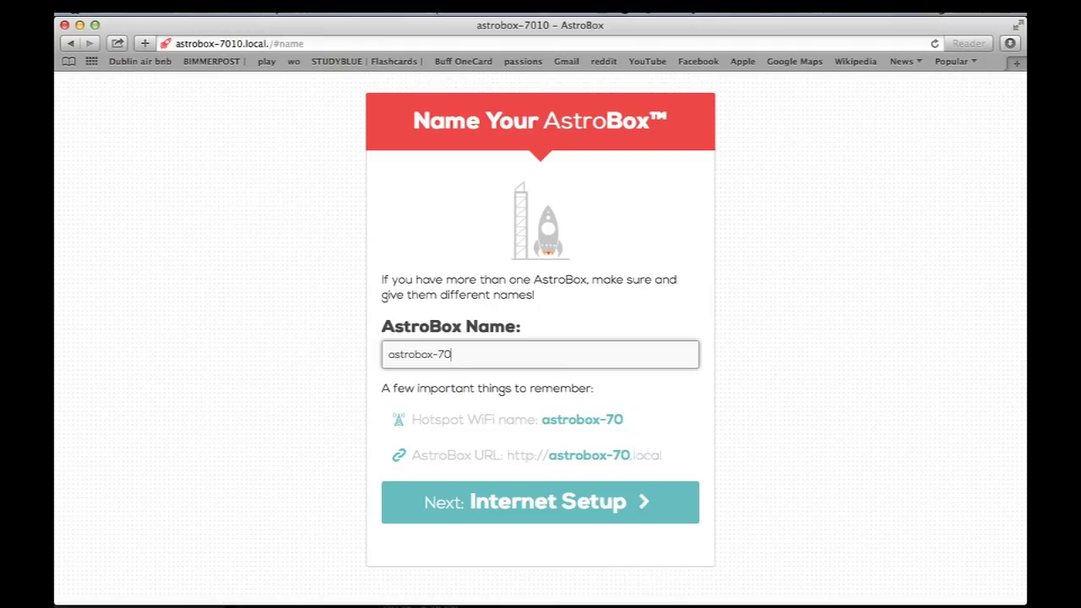
{"action": "key", "text": "BackSpace"}
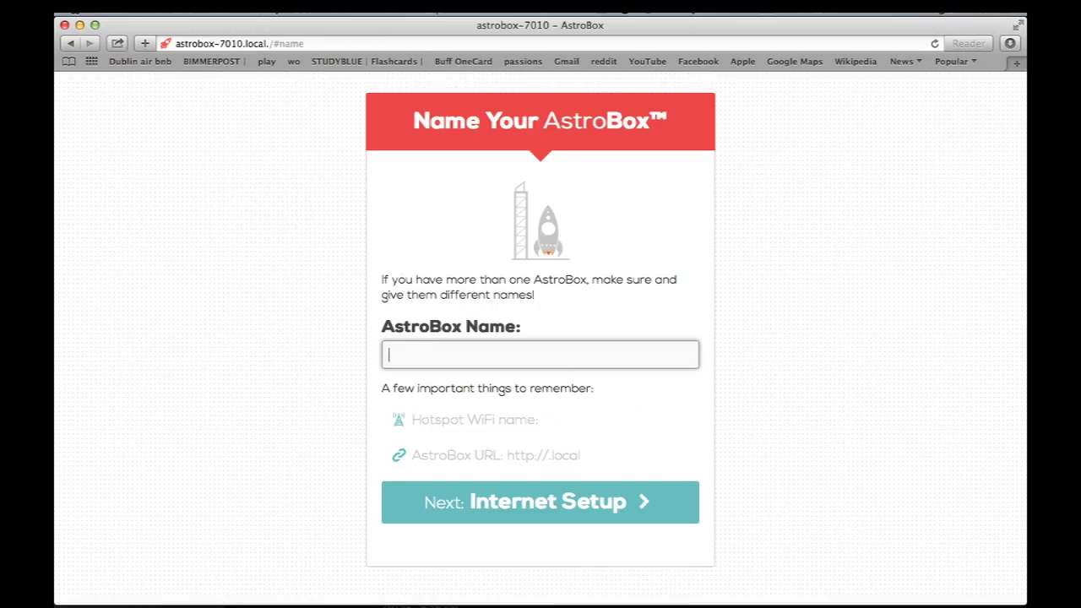
{"action": "type", "text": "MyAstrobox"}
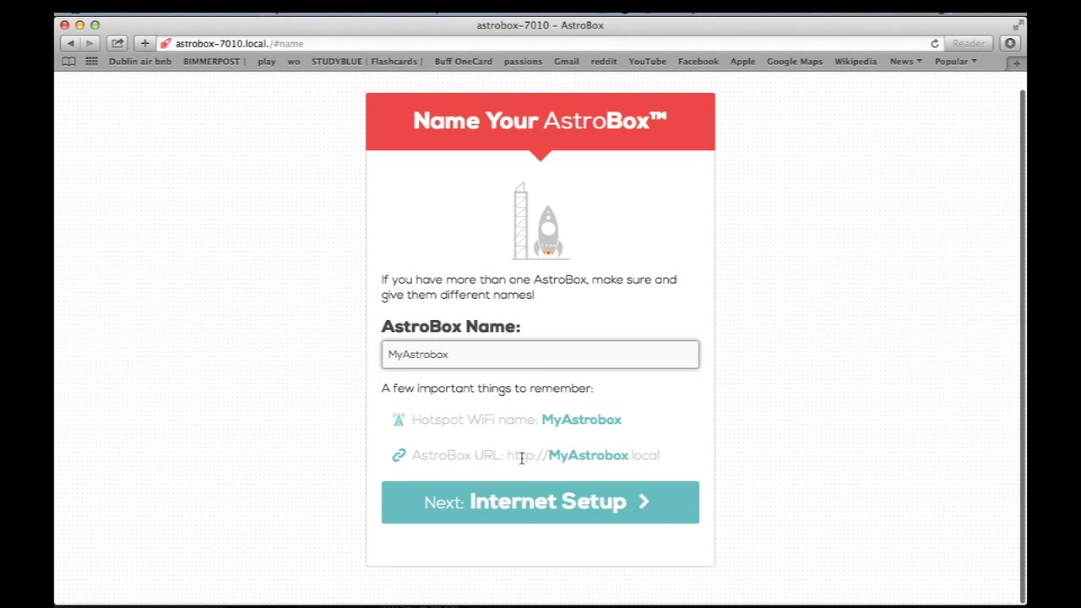
{"action": "left_click", "coordinate": [550, 510]}
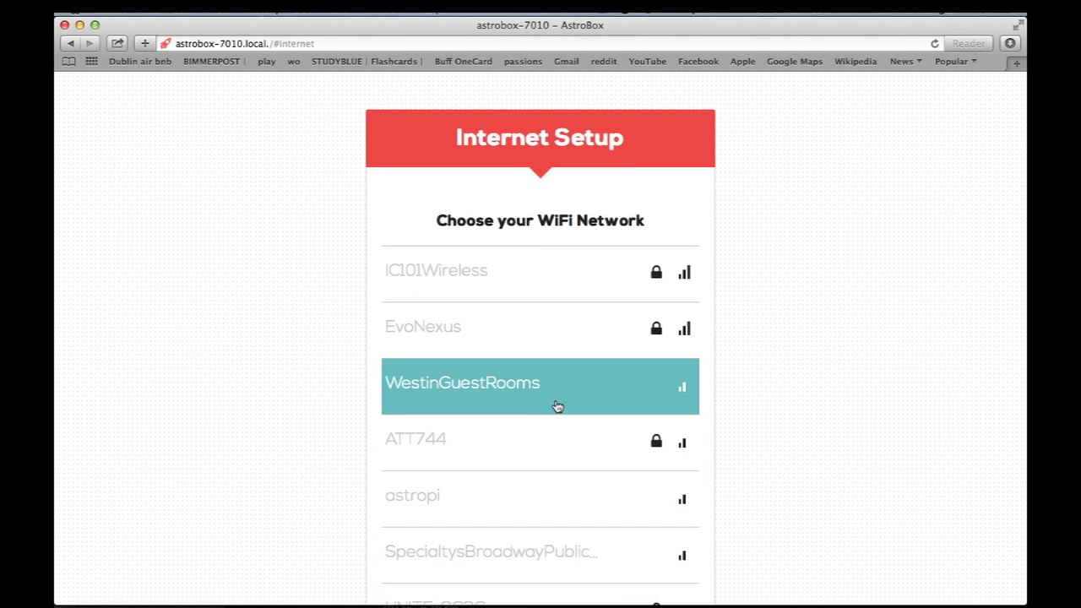
Step: Join the AstroBox to the EvoNexus Wi-Fi network with its password, then proceed to AstroPrint Account
{"action": "scroll", "coordinate": [315, 242], "scroll_direction": "down", "scroll_amount": 2}
{"action": "scroll", "coordinate": [315, 243], "scroll_direction": "down", "scroll_amount": 6}
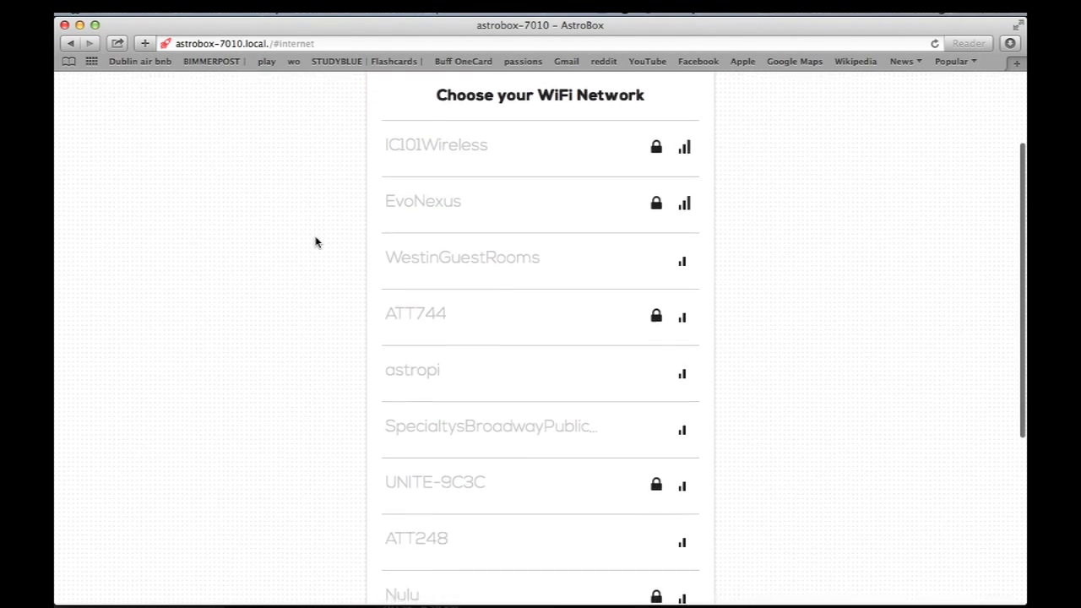
{"action": "scroll", "coordinate": [315, 243], "scroll_direction": "up", "scroll_amount": 3}
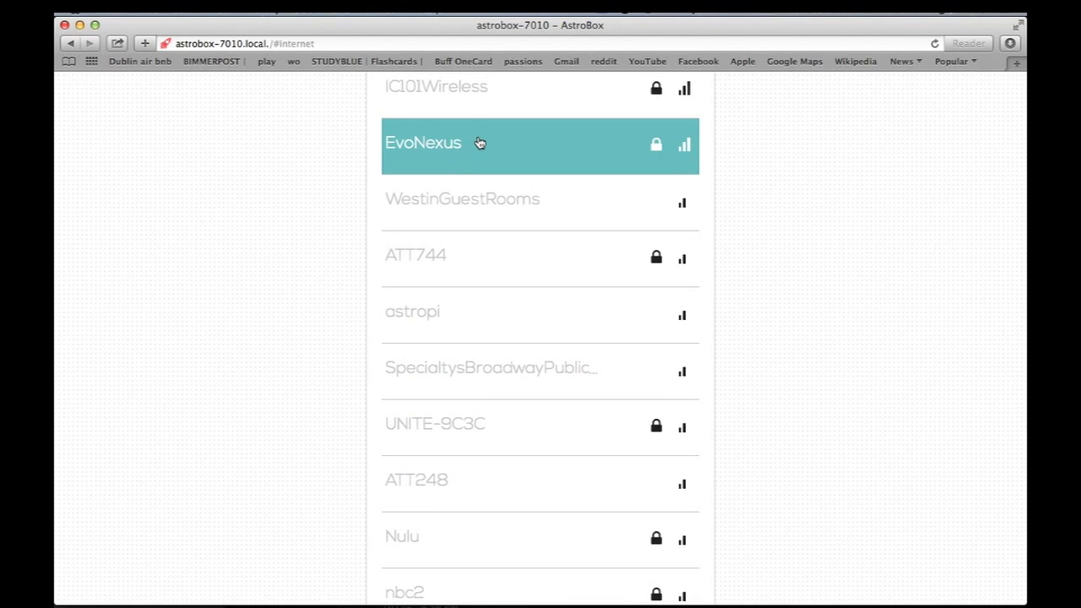
{"action": "scroll", "coordinate": [785, 216], "scroll_direction": "down", "scroll_amount": 6}
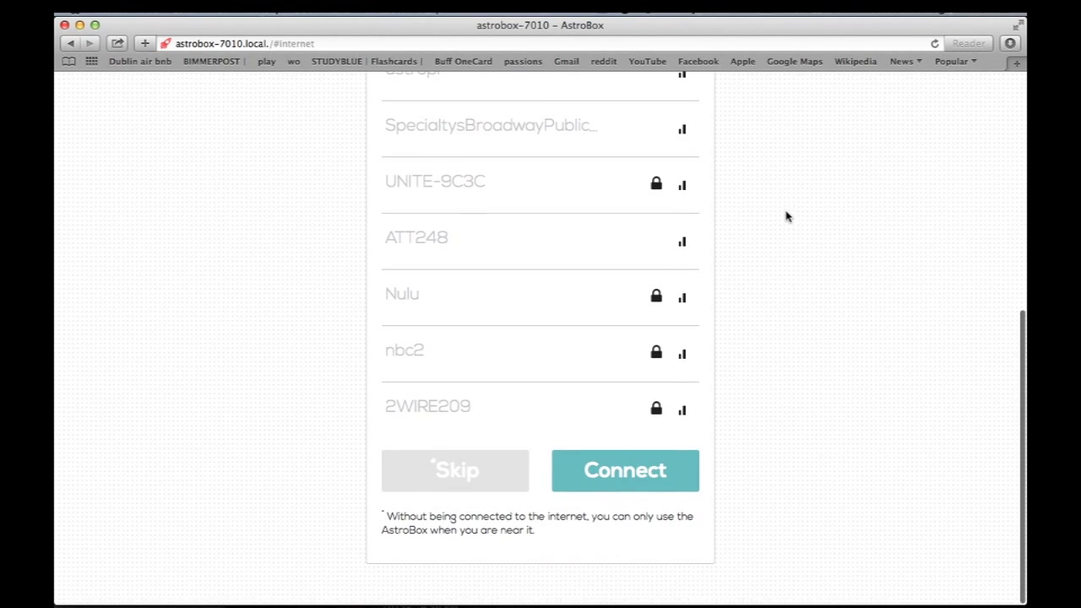
{"action": "left_click", "coordinate": [643, 478]}
{"action": "left_click", "coordinate": [619, 310]}
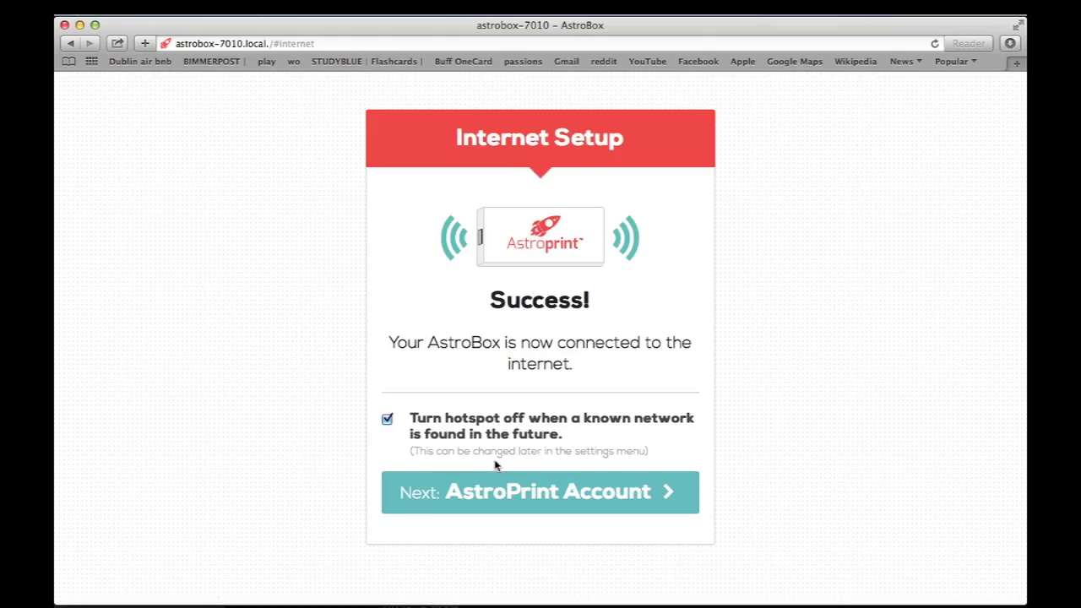
{"action": "left_click", "coordinate": [647, 497]}
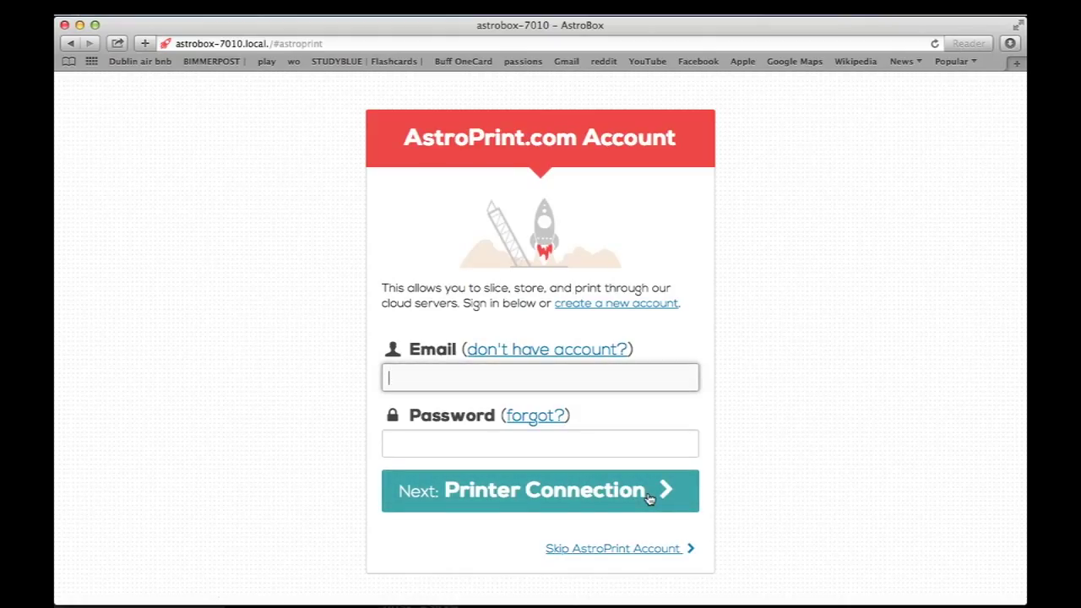
Step: Sign in with the AstroPrint account e-mail and password
{"action": "key", "text": "Tab"}
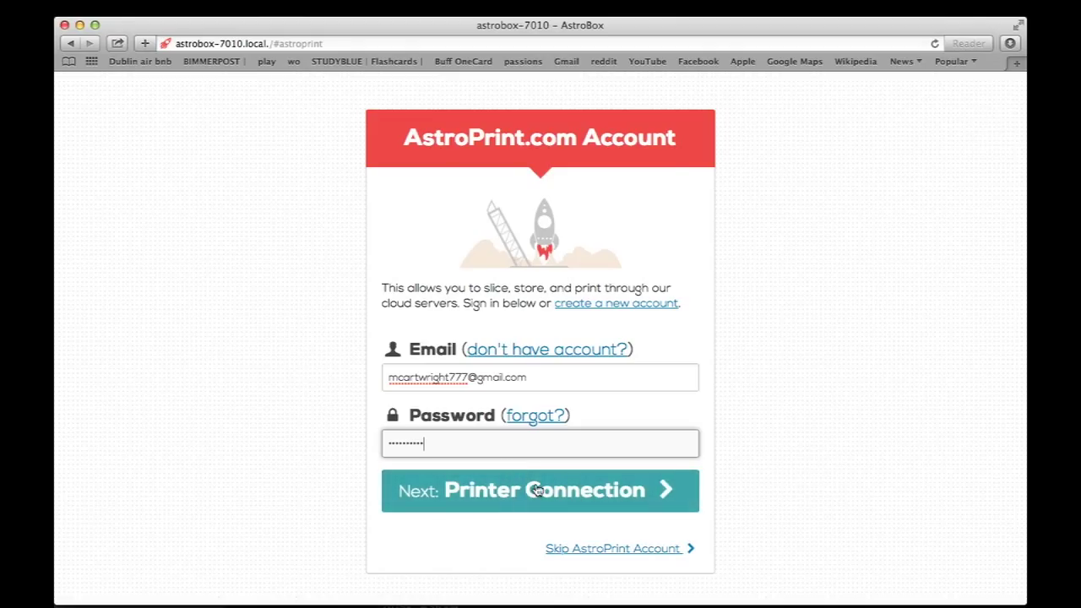
{"action": "left_click", "coordinate": [537, 490]}
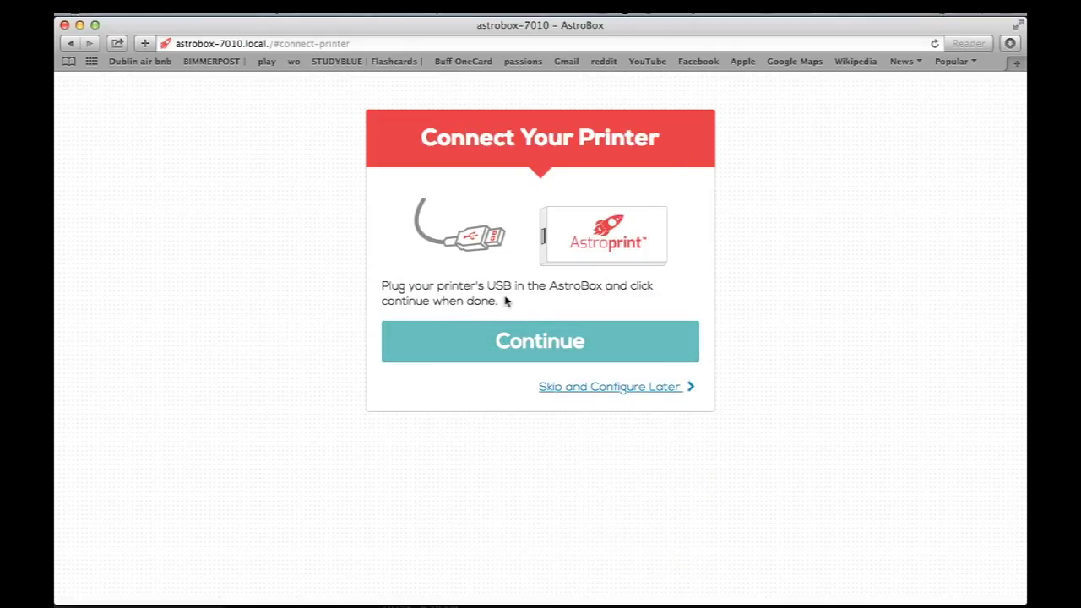
Step: Choose the X3G - Sailfish / Makerbot firmware printer driver
{"action": "left_click", "coordinate": [533, 354]}
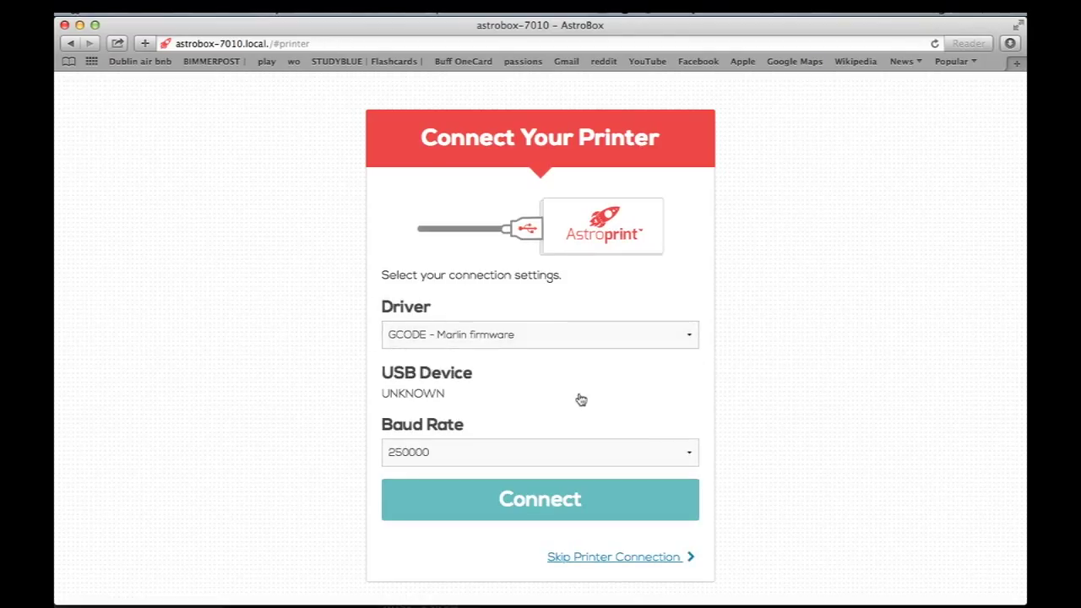
{"action": "left_click", "coordinate": [692, 338]}
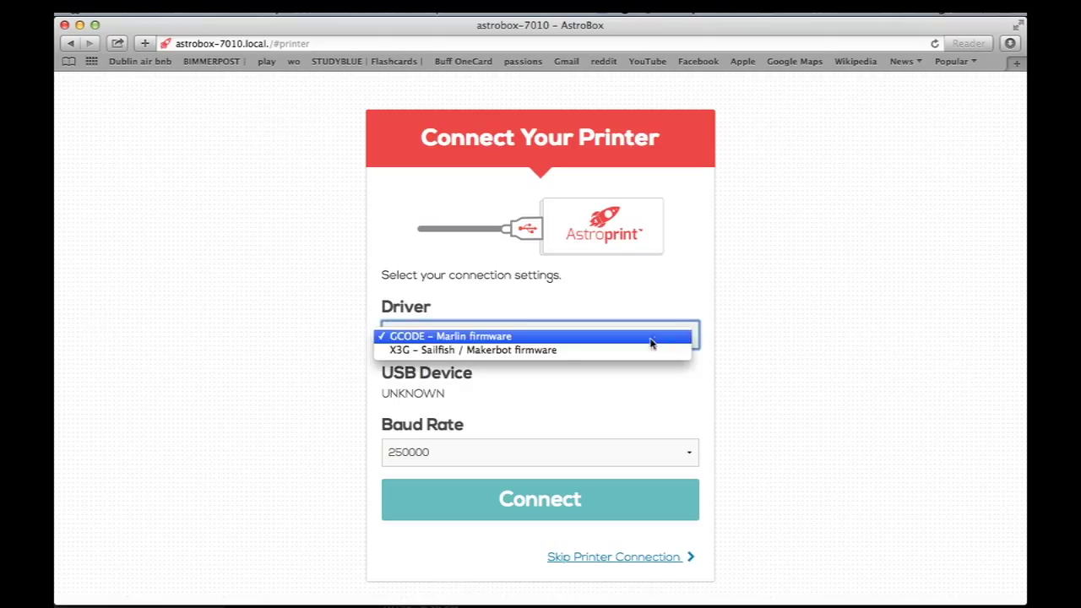
{"action": "left_click", "coordinate": [579, 353]}
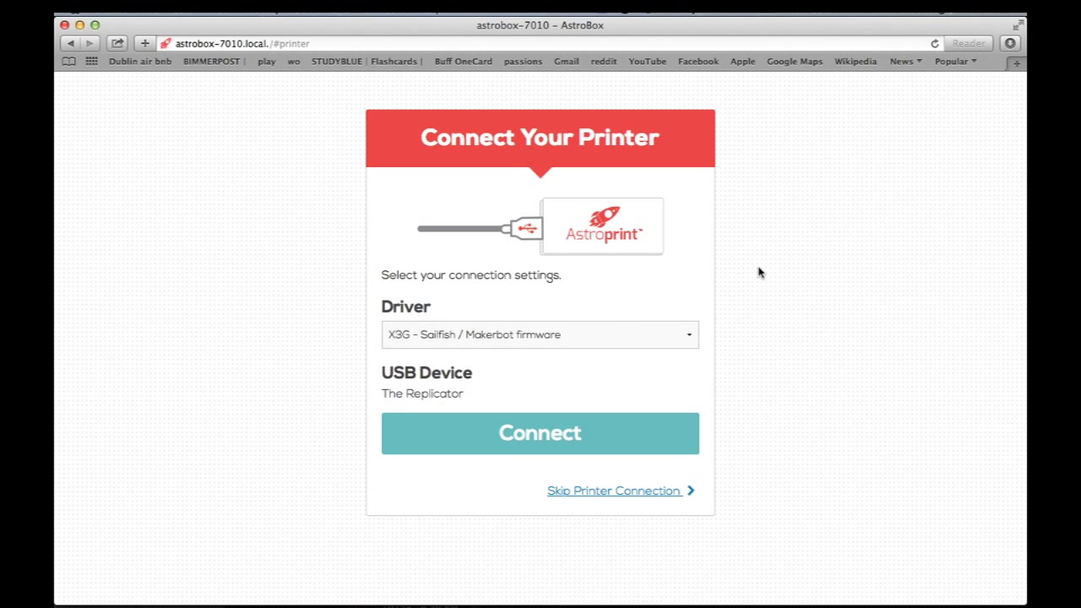
Step: Connect to The Replicator, complete setup, and open AstroPrint's Marvin design search via File Uploader
{"action": "left_click", "coordinate": [539, 451]}
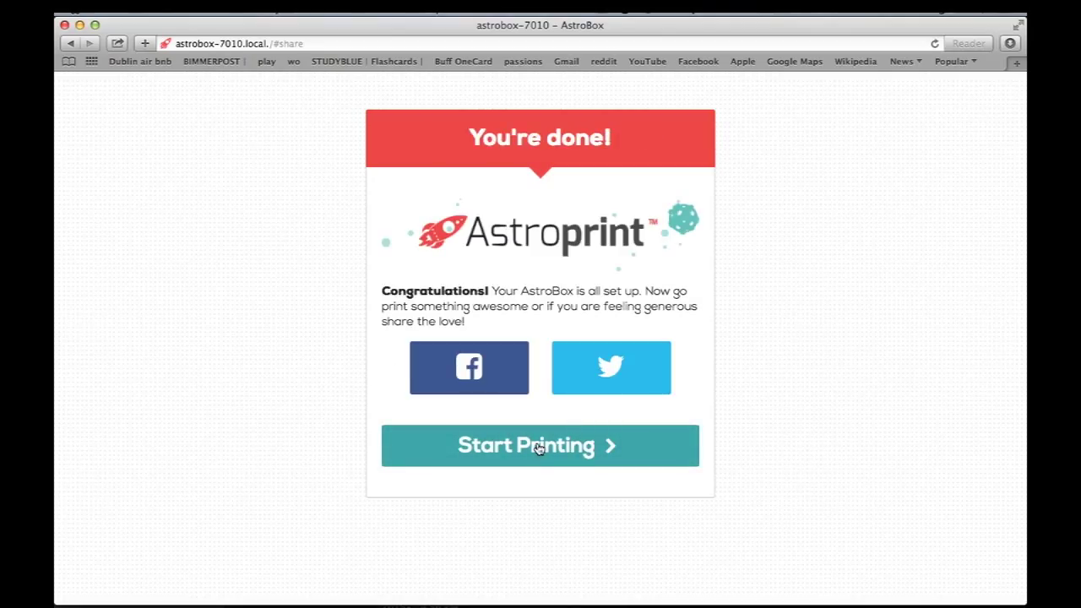
{"action": "left_click", "coordinate": [564, 453]}
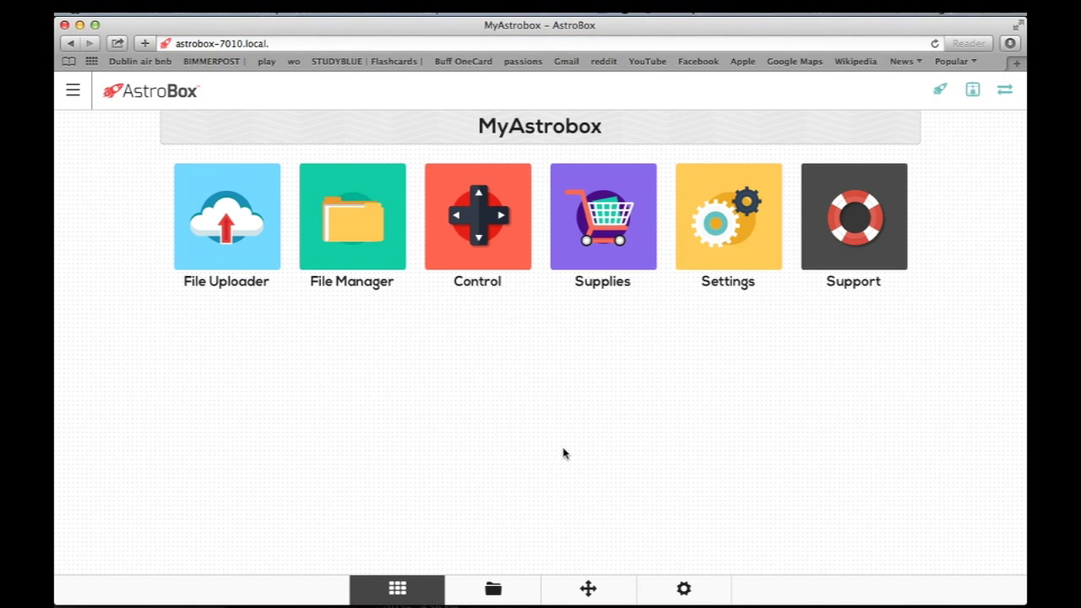
{"action": "mouse_move", "coordinate": [932, 87]}
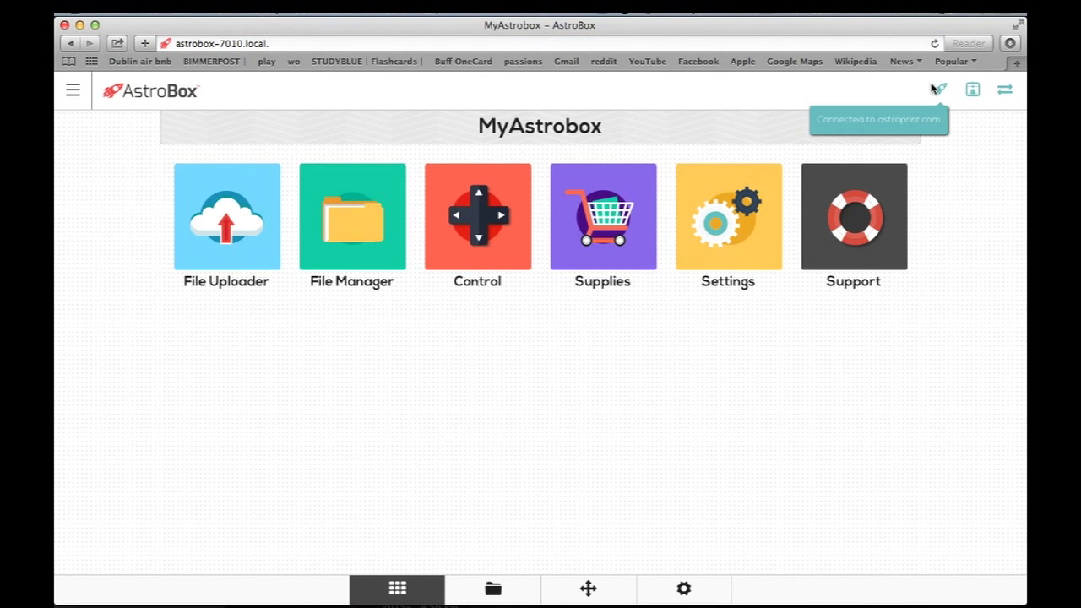
{"action": "mouse_move", "coordinate": [967, 94]}
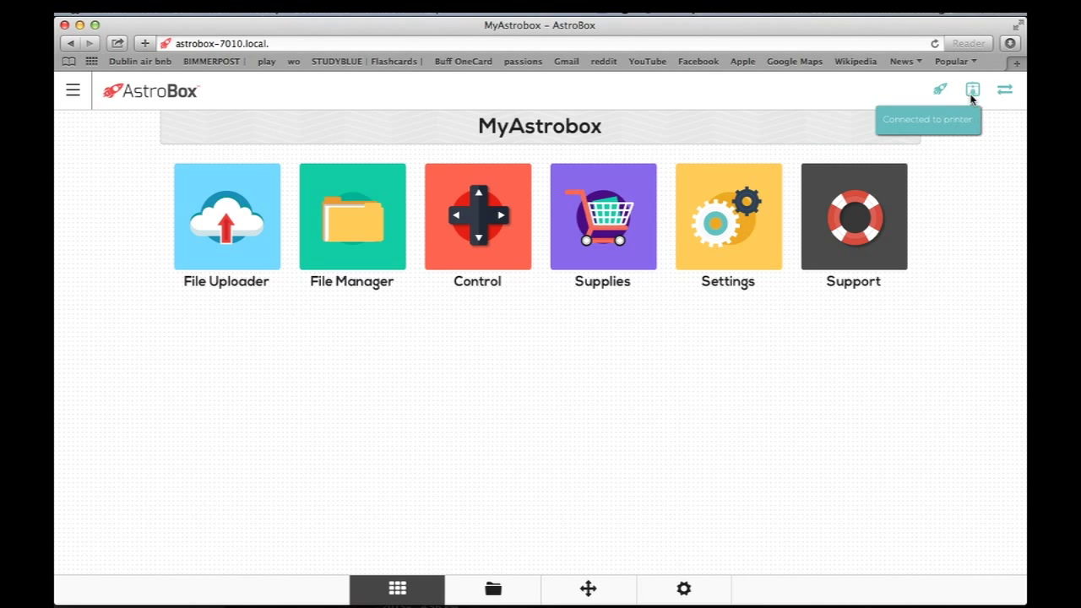
{"action": "left_click", "coordinate": [267, 173]}
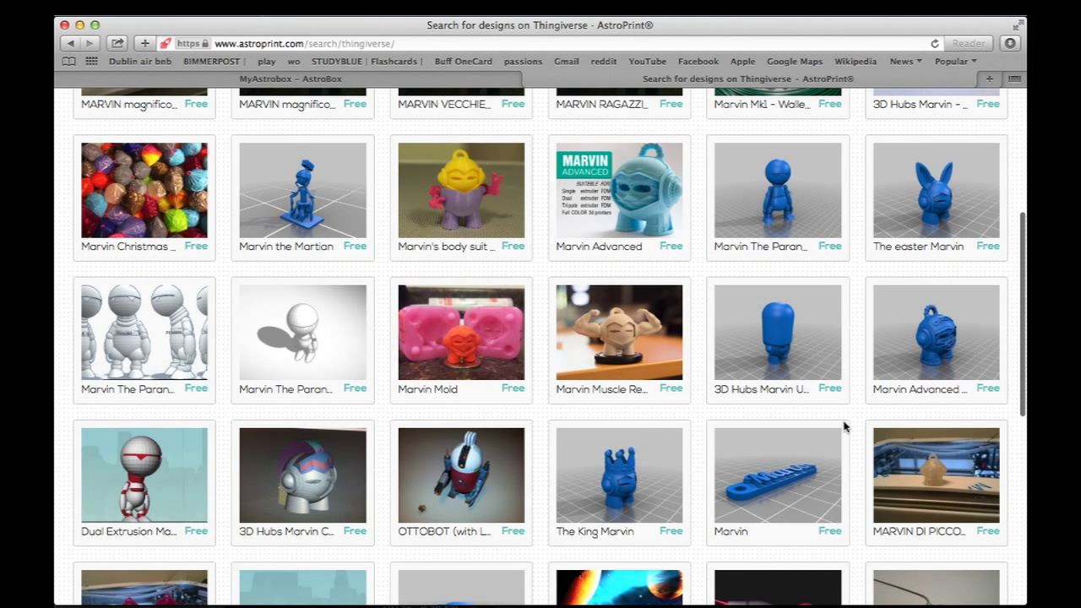
Step: Download KingMarvin_1.stl from The King Marvin page, add it to your designs, and return to MyAstrobox
{"action": "mouse_move", "coordinate": [599, 443]}
{"action": "scroll", "coordinate": [598, 439], "scroll_direction": "down", "scroll_amount": 2}
{"action": "left_click", "coordinate": [604, 437]}
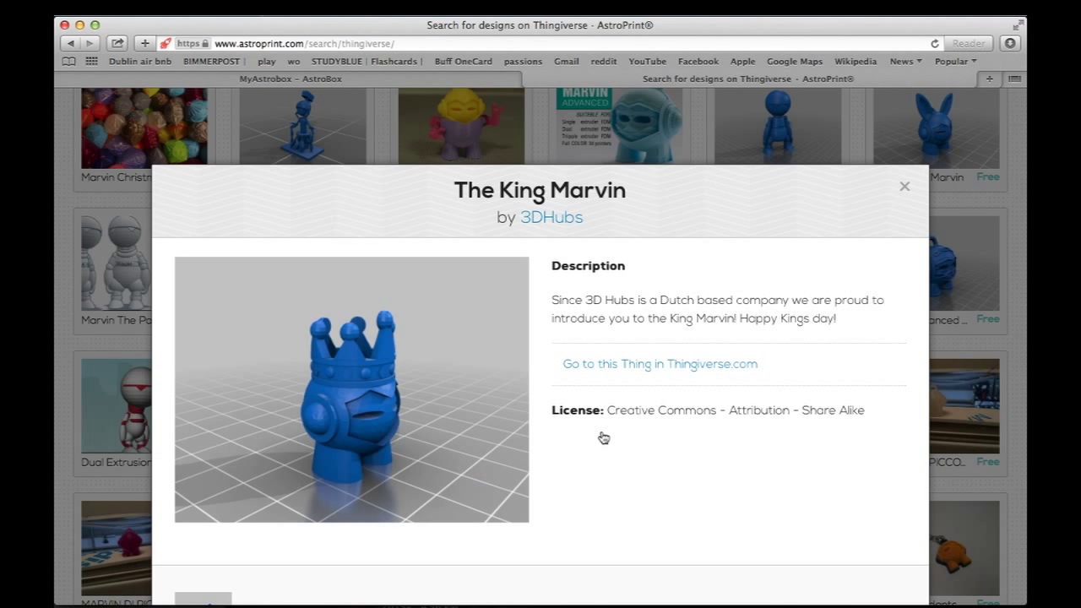
{"action": "scroll", "coordinate": [598, 437], "scroll_direction": "down", "scroll_amount": 5}
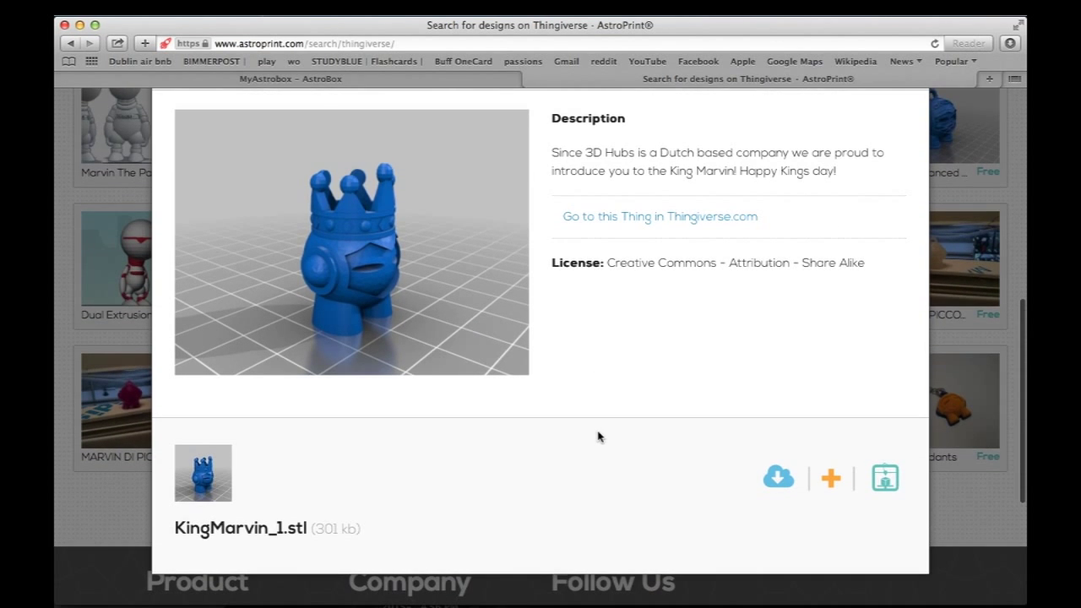
{"action": "left_click", "coordinate": [784, 479]}
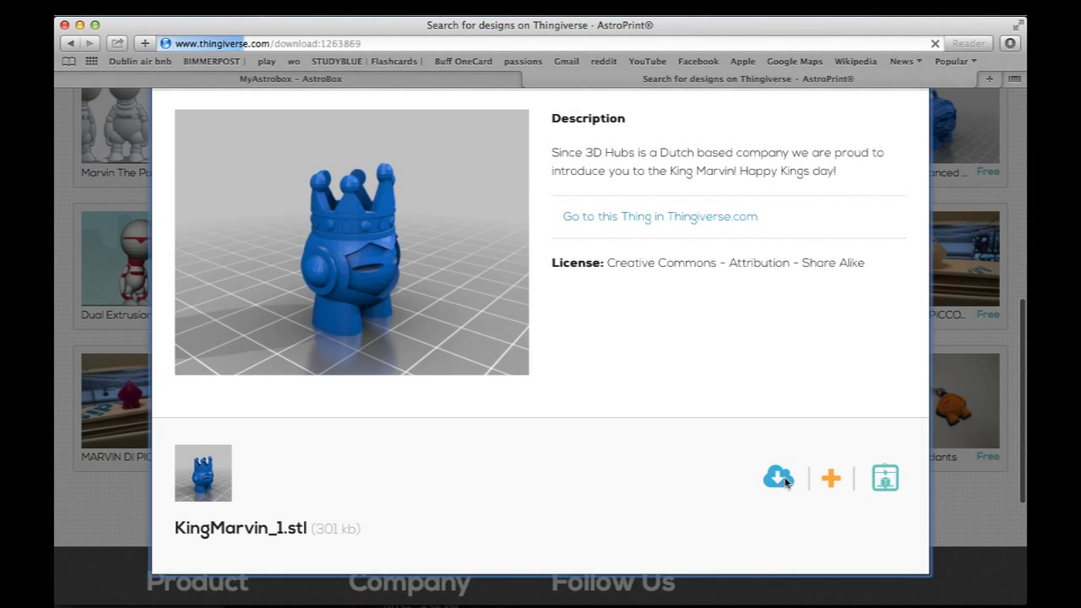
{"action": "left_click", "coordinate": [831, 479]}
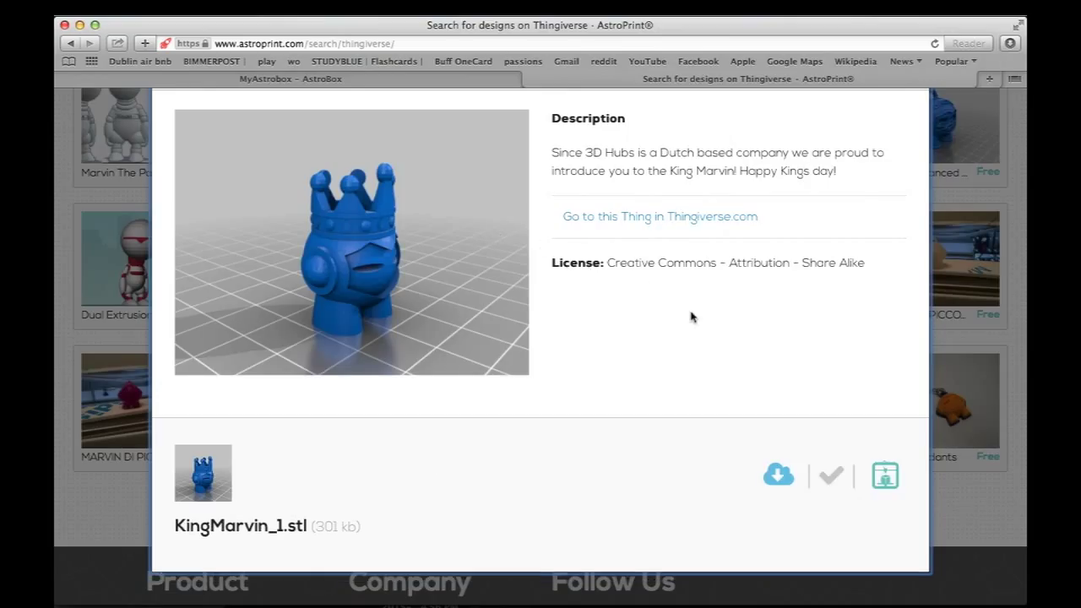
{"action": "scroll", "coordinate": [691, 317], "scroll_direction": "up", "scroll_amount": 2}
{"action": "key", "text": "Escape"}
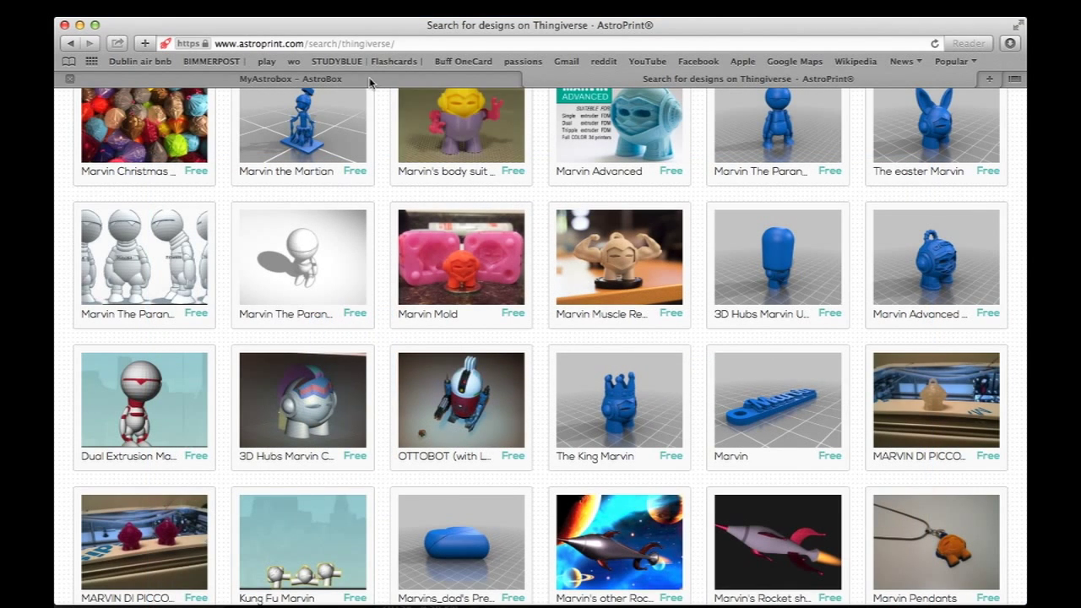
{"action": "left_click", "coordinate": [369, 81]}
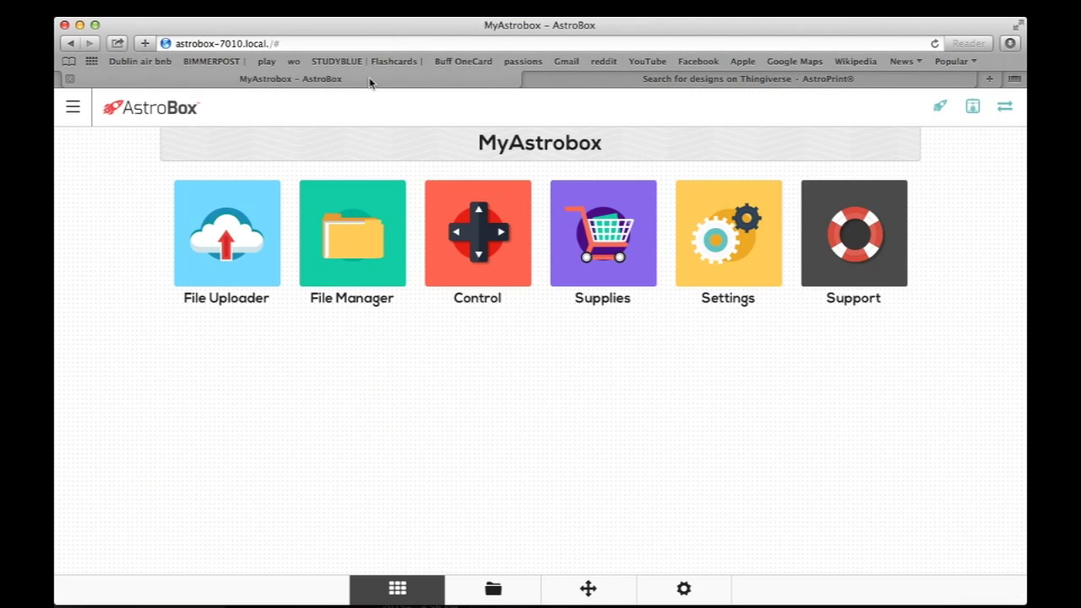
Step: Upload KingMarvin_1.stl from Safari Downloads to the MyAstrobox File Uploader
{"action": "left_click", "coordinate": [935, 45]}
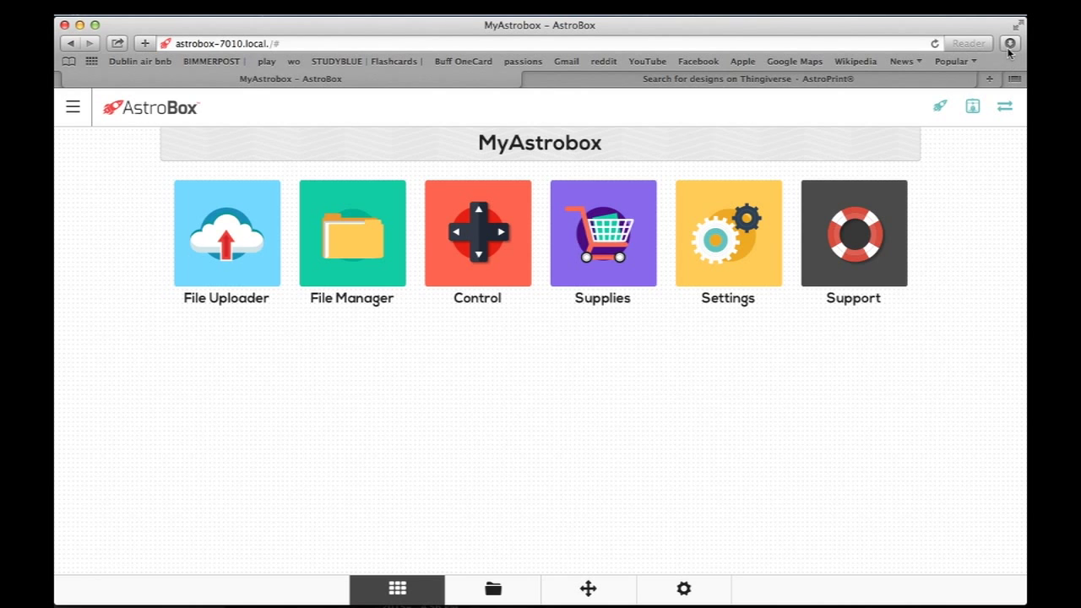
{"action": "left_click", "coordinate": [1009, 47]}
{"action": "left_click_drag", "start_coordinate": [832, 118], "coordinate": [473, 253]}
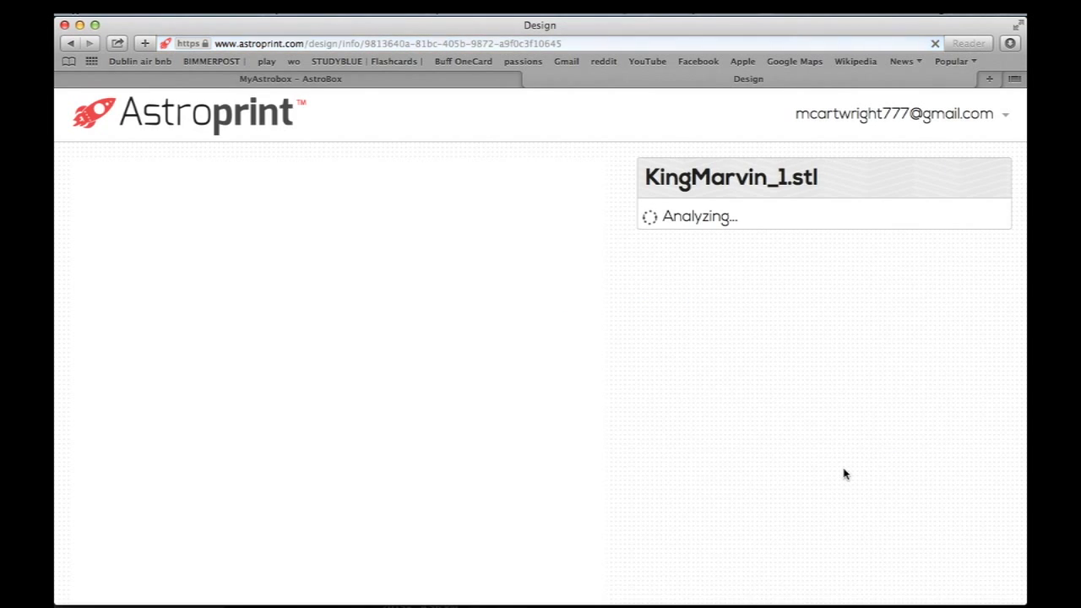
Step: Print it now on MyAstrobox at Normal quality for Creator Pro in PLA
{"action": "scroll", "coordinate": [681, 410], "scroll_direction": "down", "scroll_amount": 5}
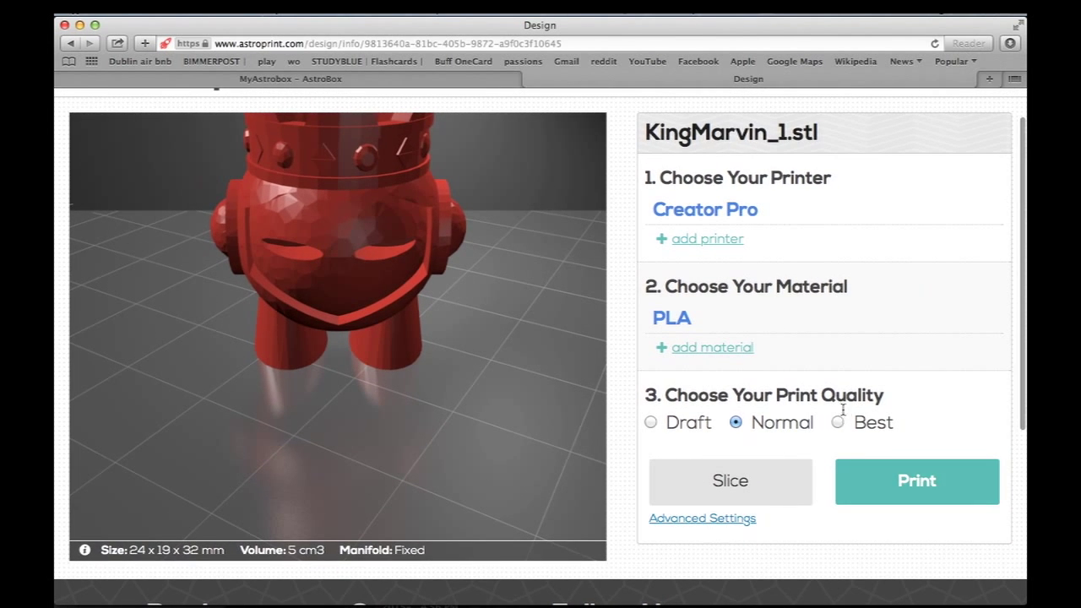
{"action": "left_click", "coordinate": [897, 494]}
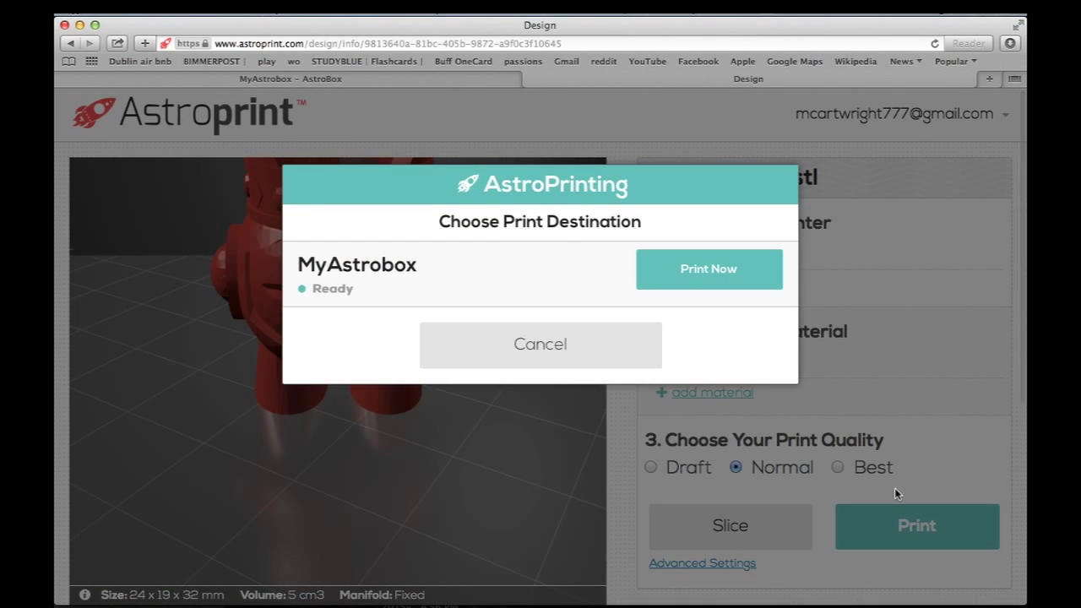
{"action": "left_click", "coordinate": [726, 271]}
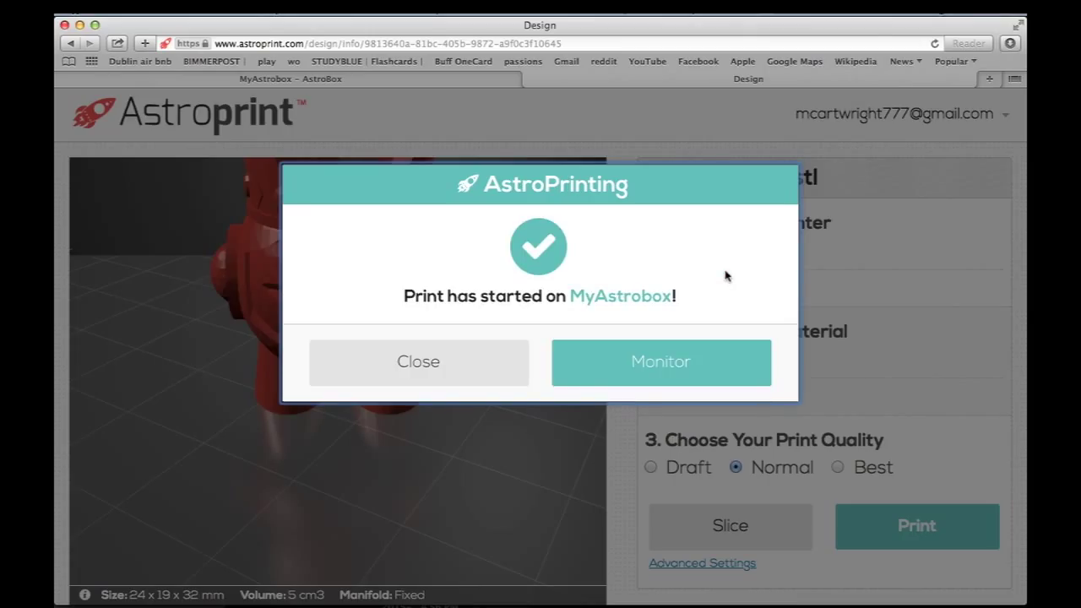
Step: Open the MyAstrobox monitor and bring the nozzle and bed temperature bars into view
{"action": "left_click", "coordinate": [750, 370]}
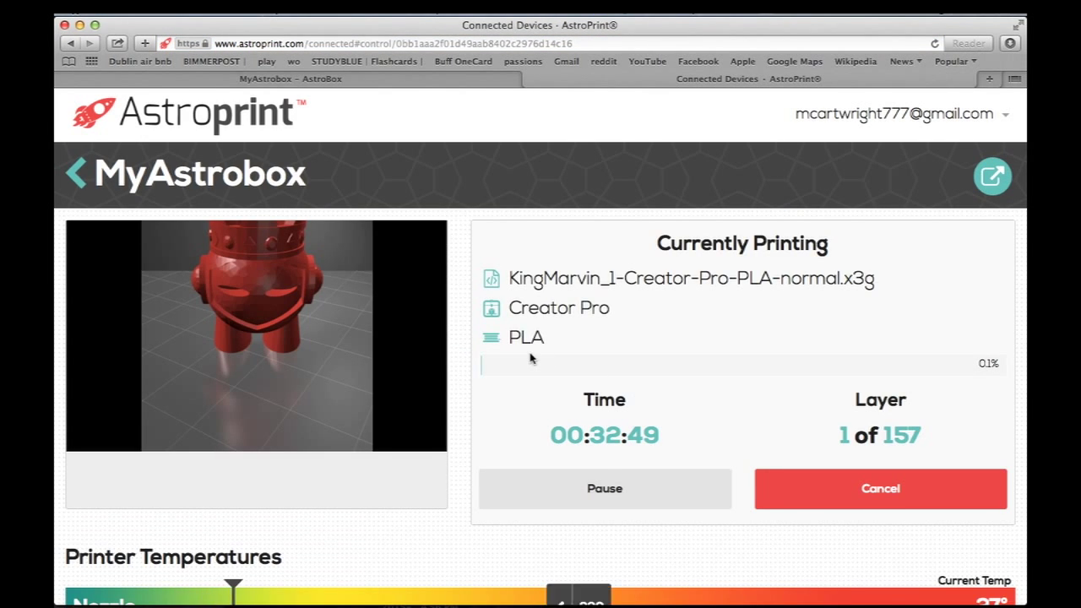
{"action": "scroll", "coordinate": [532, 357], "scroll_direction": "down", "scroll_amount": 3}
{"action": "scroll", "coordinate": [475, 379], "scroll_direction": "down", "scroll_amount": 2}
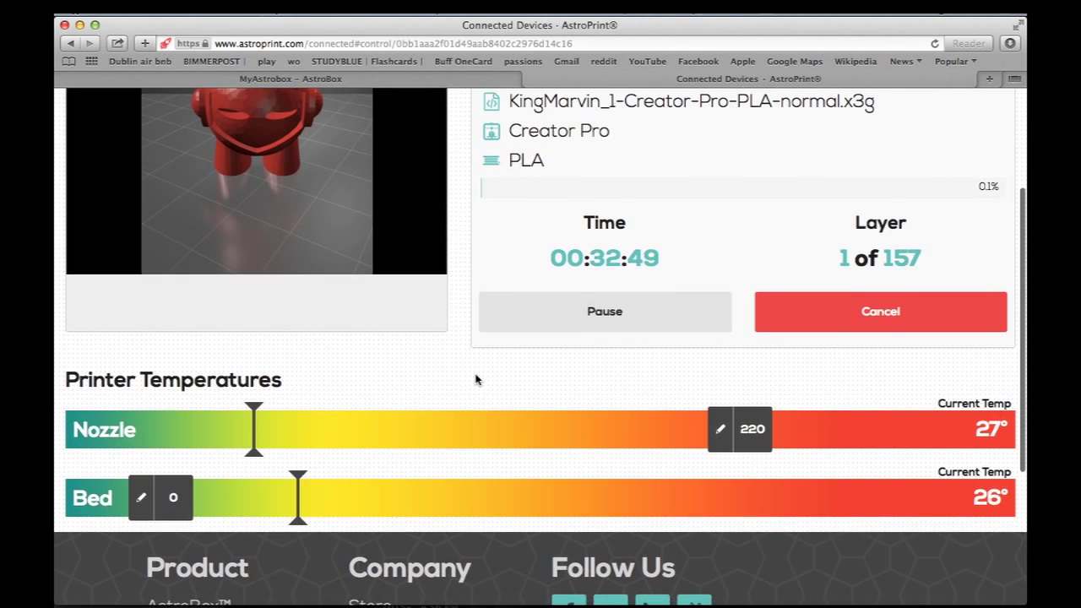